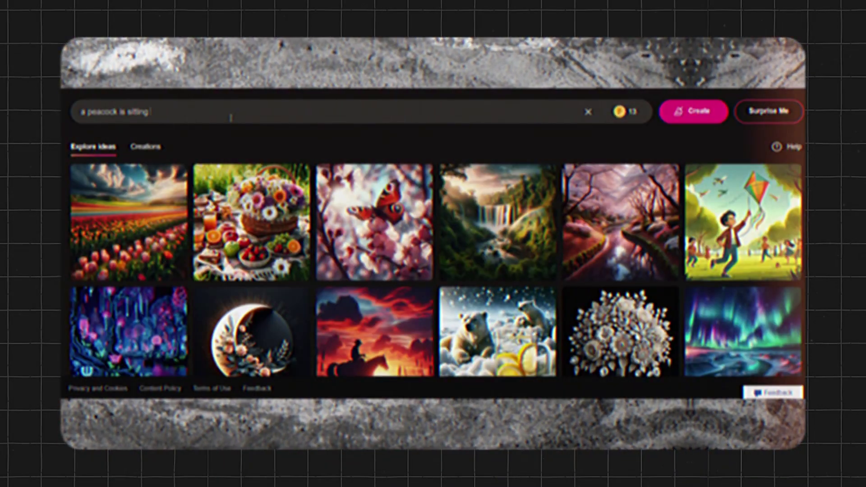
- Finish the peacock-on-pillar prompt and open one of the four results in Designer
{"action": "type", "text": "on the top of the pillar"}
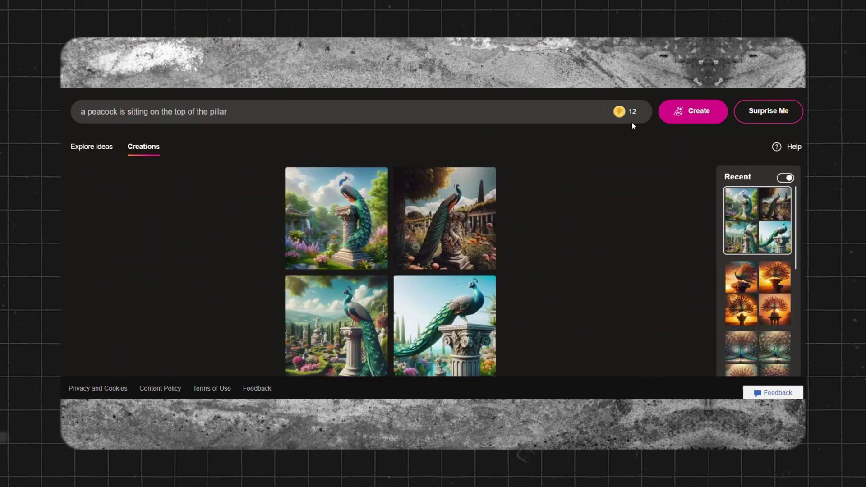
{"action": "mouse_move", "coordinate": [627, 114]}
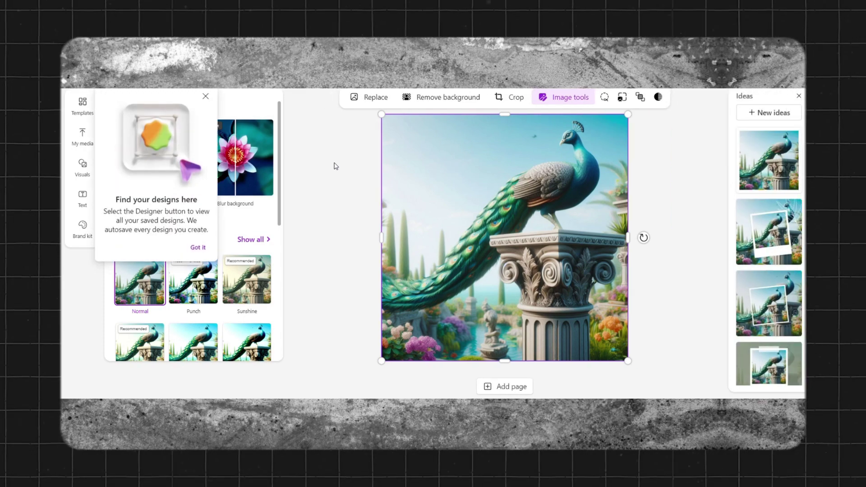
- Close the 'Find your designs here' tip and scroll the Ideas and tools panels to the Adjust sliders
{"action": "left_click", "coordinate": [206, 98]}
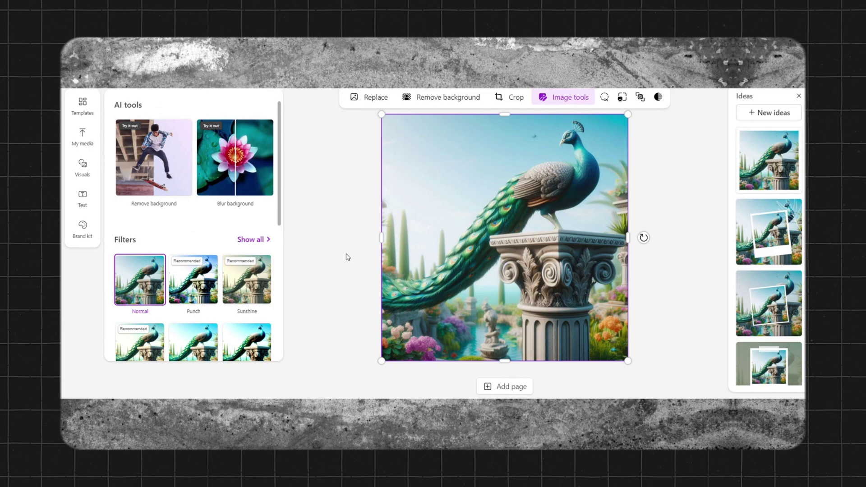
{"action": "scroll", "coordinate": [780, 241], "scroll_direction": "down", "scroll_amount": 8}
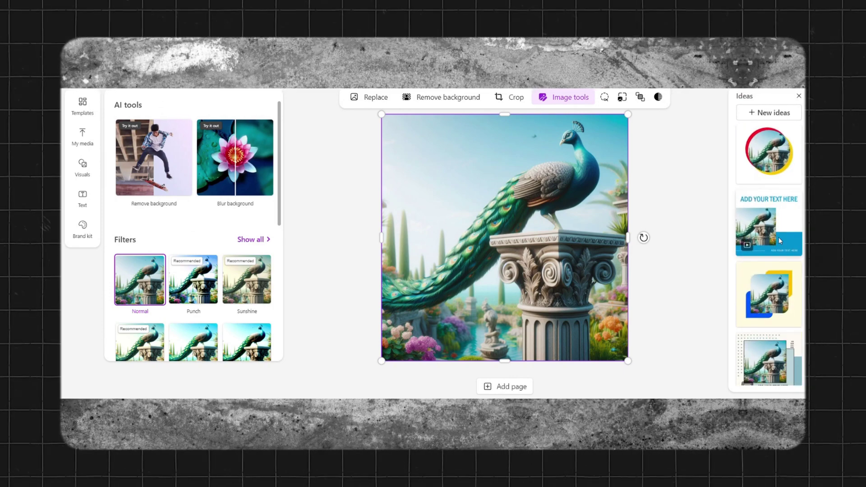
{"action": "scroll", "coordinate": [779, 242], "scroll_direction": "down", "scroll_amount": 5}
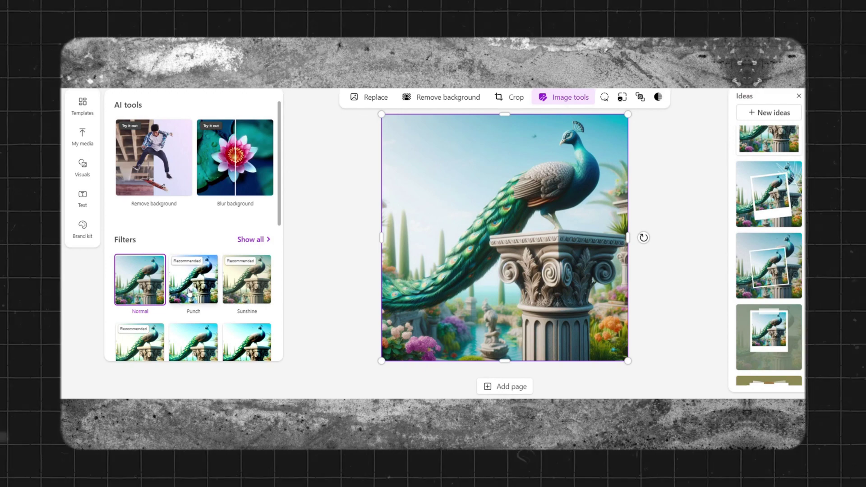
{"action": "scroll", "coordinate": [189, 291], "scroll_direction": "down", "scroll_amount": 6}
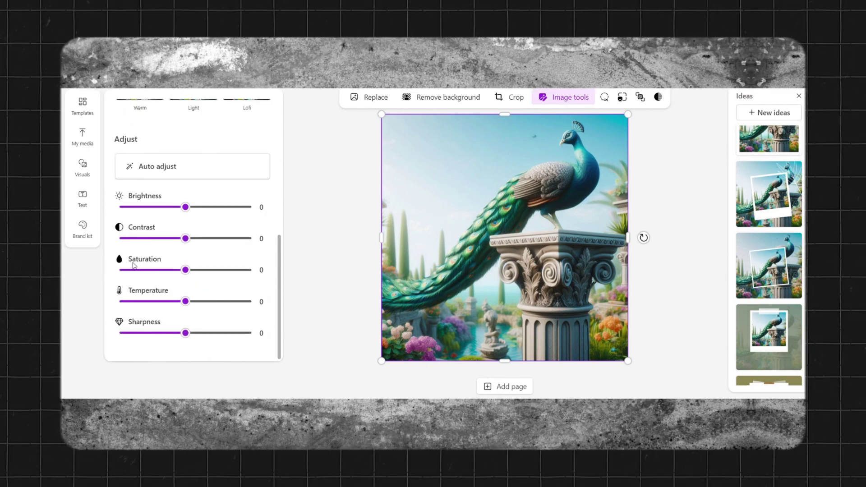
{"action": "scroll", "coordinate": [193, 188], "scroll_direction": "up", "scroll_amount": 6}
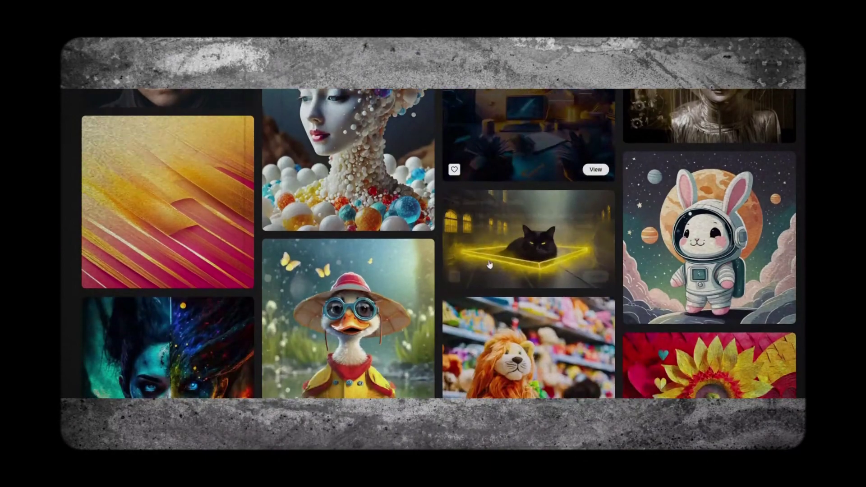
{"action": "scroll", "coordinate": [529, 144], "scroll_direction": "down", "scroll_amount": 5}
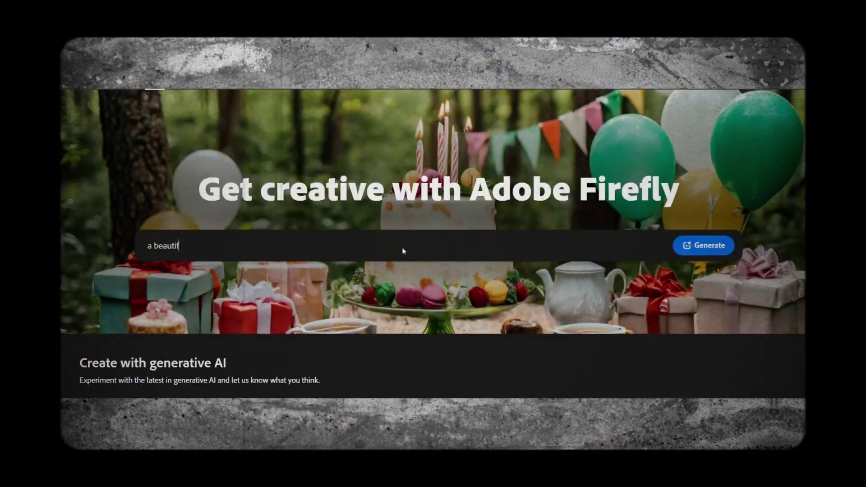
- Generate Firefly images from the prompt 'a beautiful flower cake'
{"action": "type", "text": "ul flower cake"}
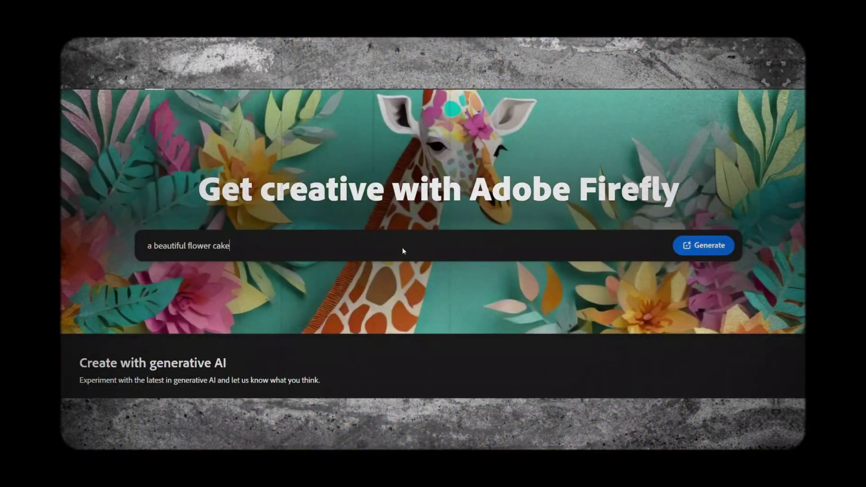
{"action": "left_click", "coordinate": [692, 253]}
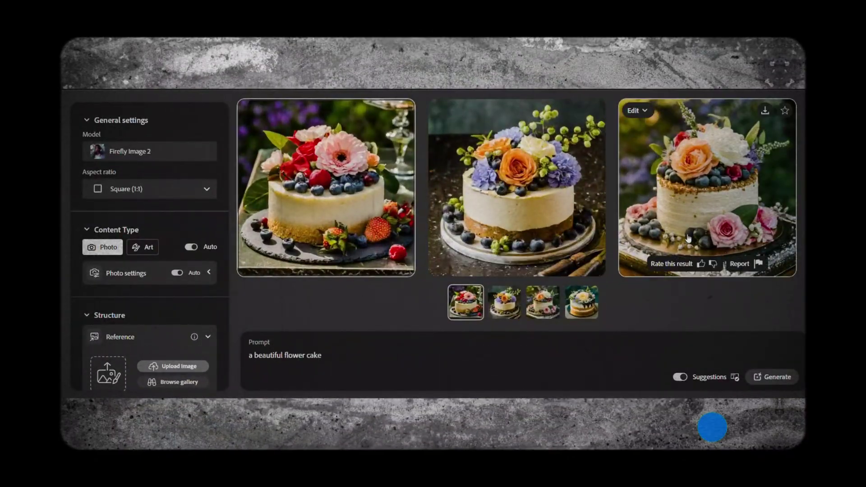
{"action": "left_click", "coordinate": [135, 188]}
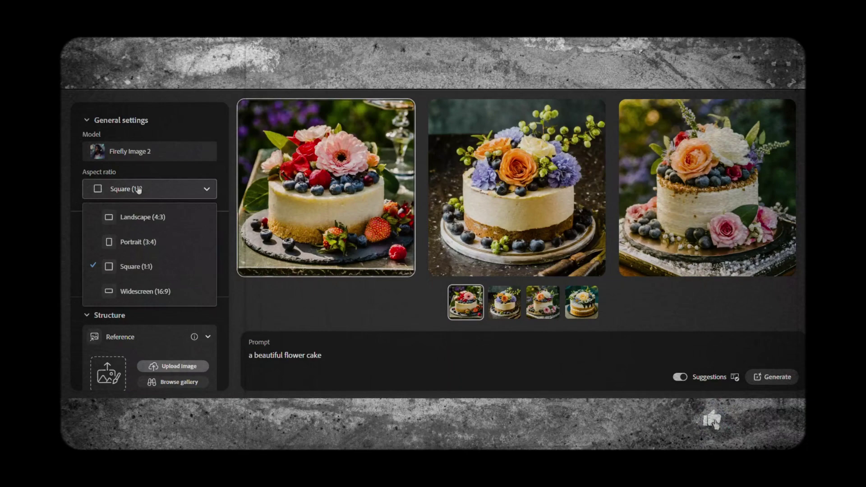
{"action": "left_click", "coordinate": [135, 188]}
{"action": "scroll", "coordinate": [150, 282], "scroll_direction": "down", "scroll_amount": 6}
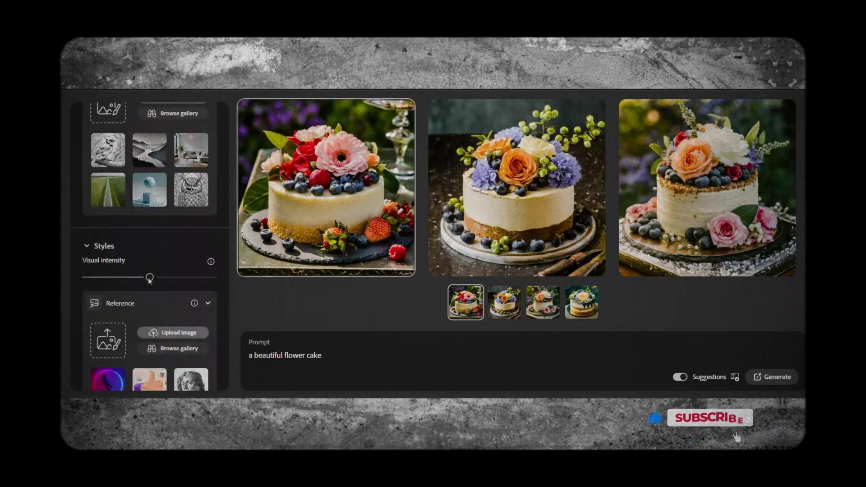
{"action": "scroll", "coordinate": [150, 281], "scroll_direction": "down", "scroll_amount": 4}
{"action": "scroll", "coordinate": [117, 311], "scroll_direction": "up", "scroll_amount": 1}
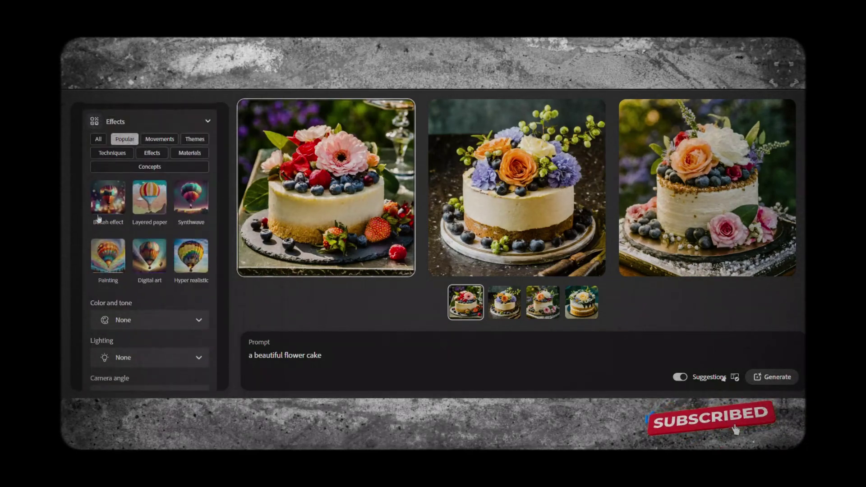
{"action": "scroll", "coordinate": [115, 315], "scroll_direction": "down", "scroll_amount": 1}
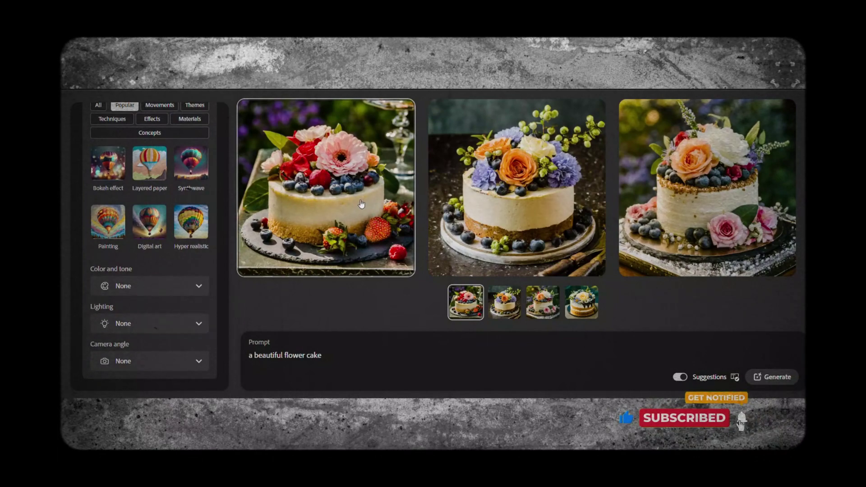
{"action": "key", "text": "Right"}
{"action": "key", "text": "Right"}
{"action": "key", "text": "Right"}
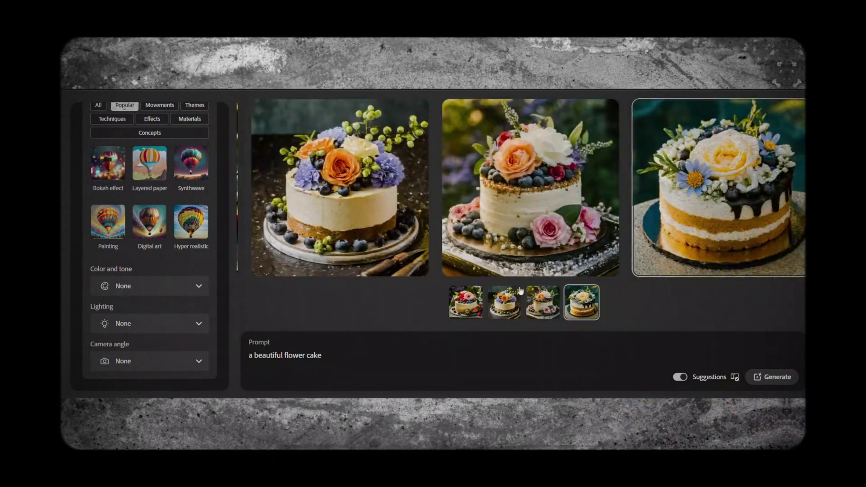
{"action": "left_click", "coordinate": [145, 288]}
{"action": "left_click", "coordinate": [145, 298]}
{"action": "left_click", "coordinate": [144, 324]}
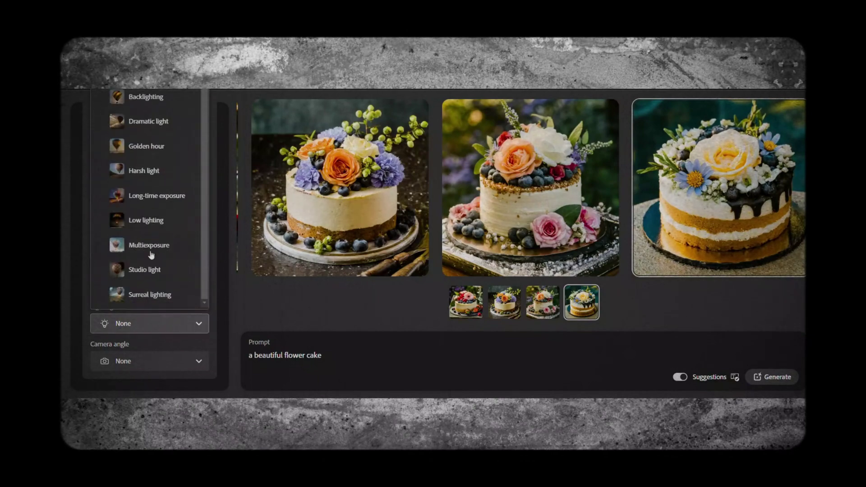
{"action": "left_click", "coordinate": [152, 322]}
{"action": "left_click", "coordinate": [146, 359]}
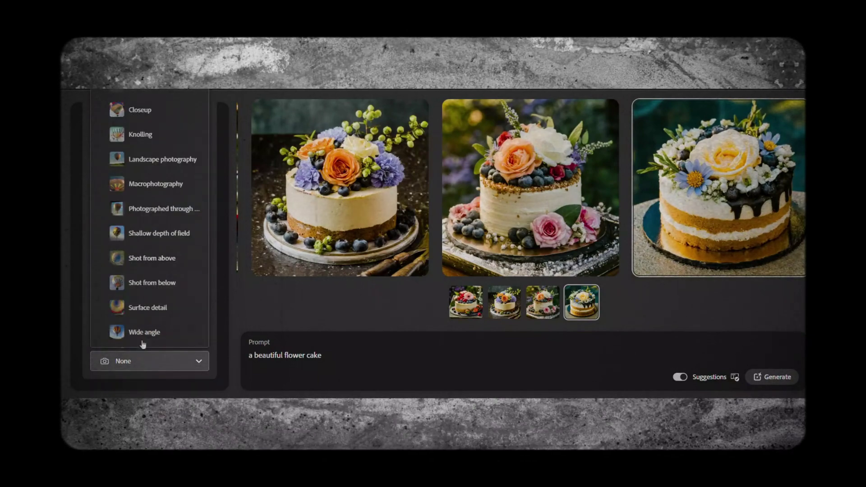
{"action": "left_click", "coordinate": [138, 367]}
{"action": "scroll", "coordinate": [153, 199], "scroll_direction": "up", "scroll_amount": 15}
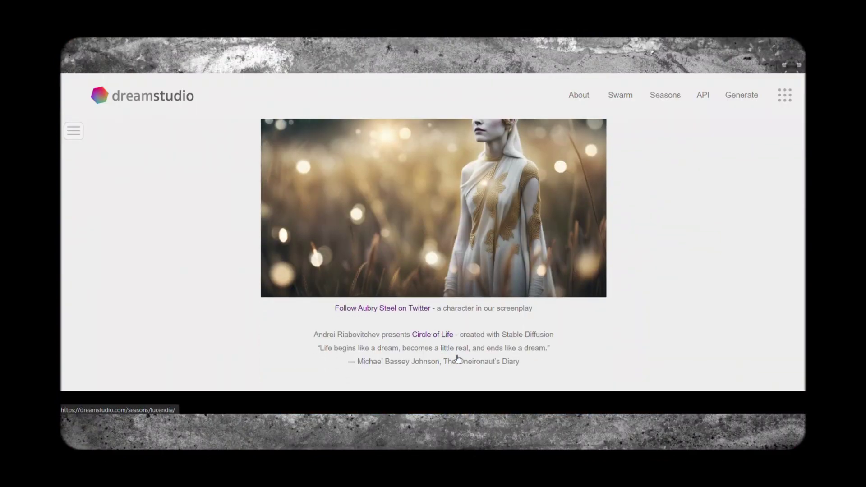
{"action": "scroll", "coordinate": [459, 358], "scroll_direction": "down", "scroll_amount": 15}
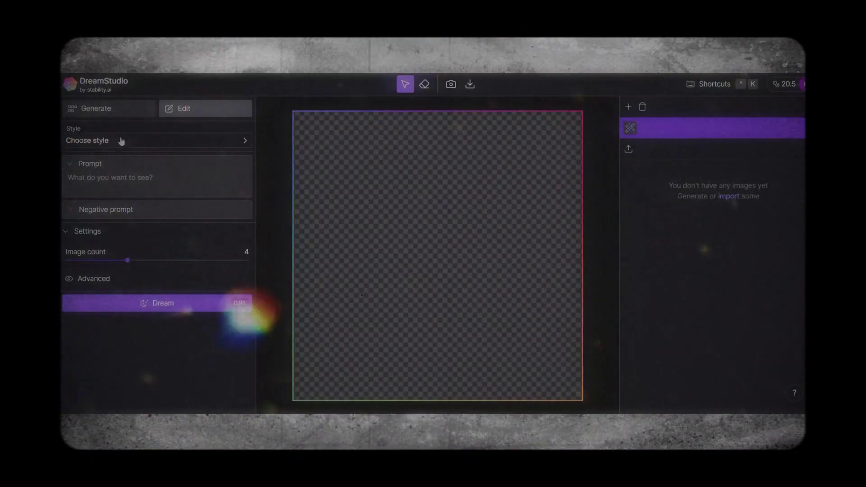
- Apply the Enhance style from DreamStudio's style list for the Spider-Man image
{"action": "left_click", "coordinate": [121, 142]}
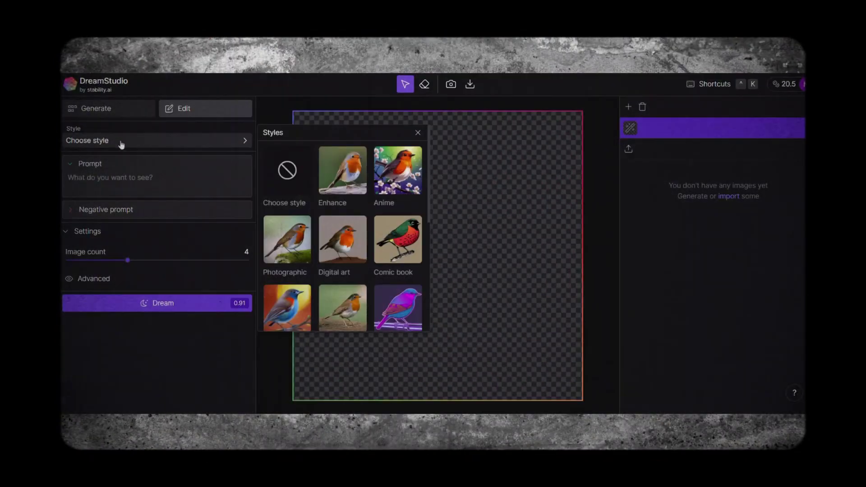
{"action": "scroll", "coordinate": [365, 179], "scroll_direction": "down", "scroll_amount": 5}
{"action": "scroll", "coordinate": [365, 179], "scroll_direction": "up", "scroll_amount": 5}
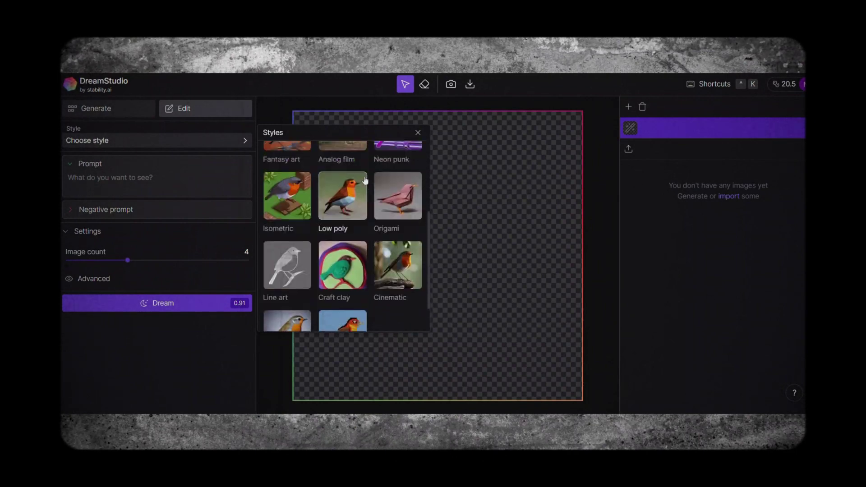
{"action": "left_click", "coordinate": [364, 180]}
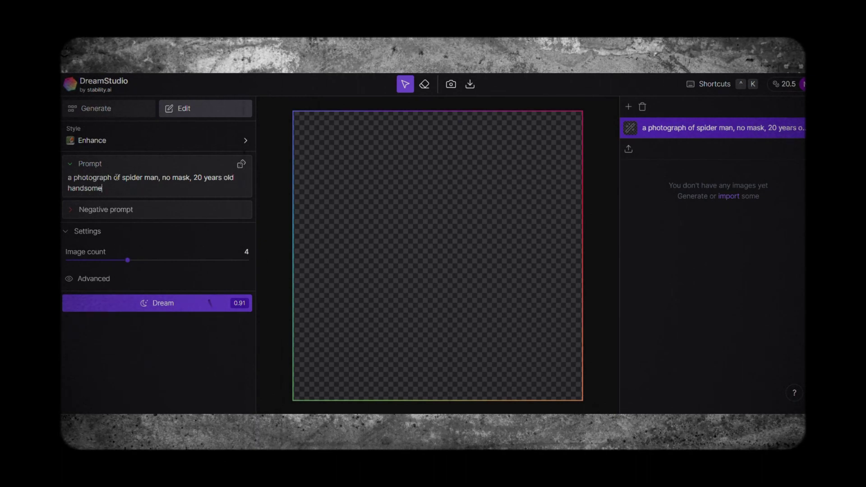
- Reveal the advanced settings and Negative prompt, then generate four 512×512 Spider-Man images
{"action": "left_click", "coordinate": [110, 279]}
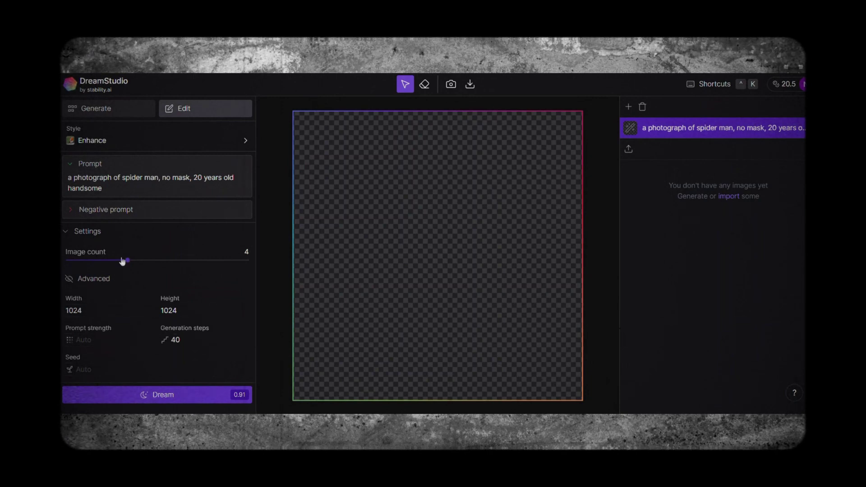
{"action": "left_click", "coordinate": [69, 210]}
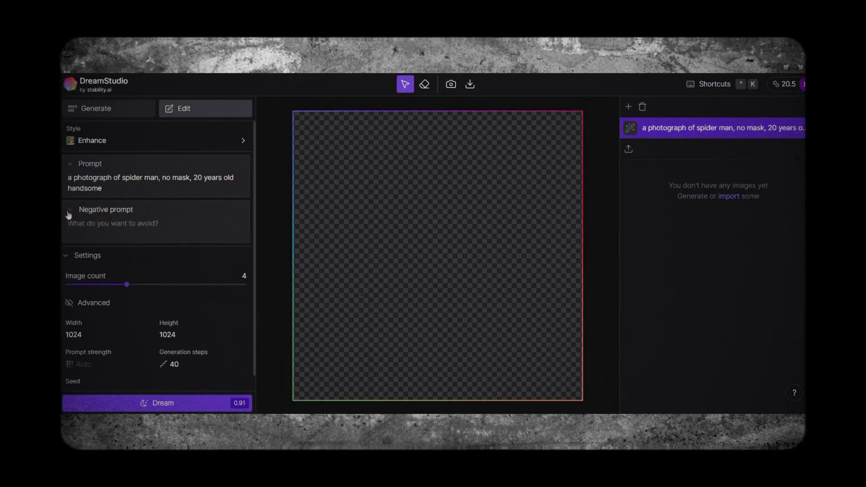
{"action": "scroll", "coordinate": [154, 323], "scroll_direction": "down", "scroll_amount": 1}
{"action": "left_click", "coordinate": [131, 410]}
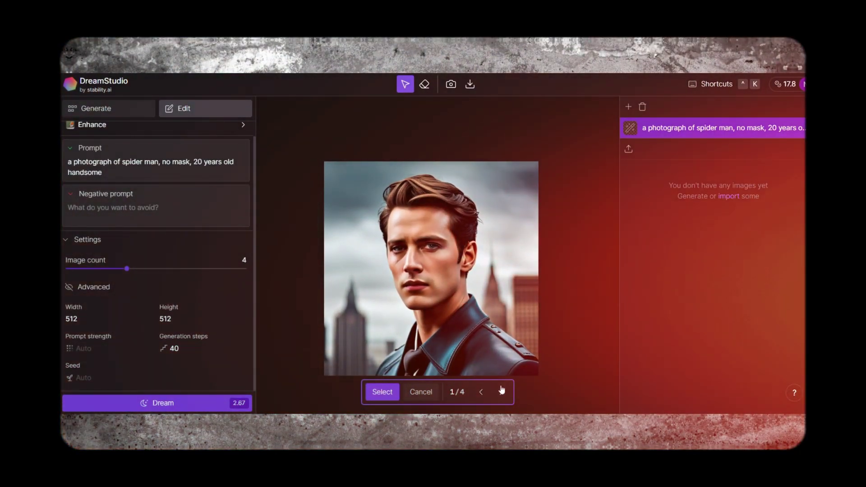
- Step through the Spider-Man previews from image 1/4 to 4/4
{"action": "left_click", "coordinate": [502, 392]}
{"action": "left_click", "coordinate": [501, 392]}
{"action": "left_click", "coordinate": [501, 391]}
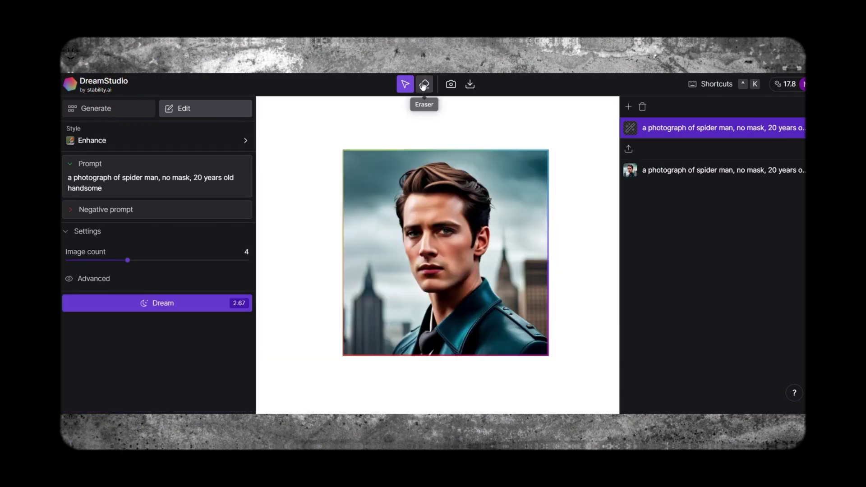
- Erase the left and right city buildings to transparency, then Smart export the leather-jacket portrait
{"action": "left_click", "coordinate": [425, 84]}
{"action": "left_click_drag", "start_coordinate": [367, 269], "coordinate": [360, 343]}
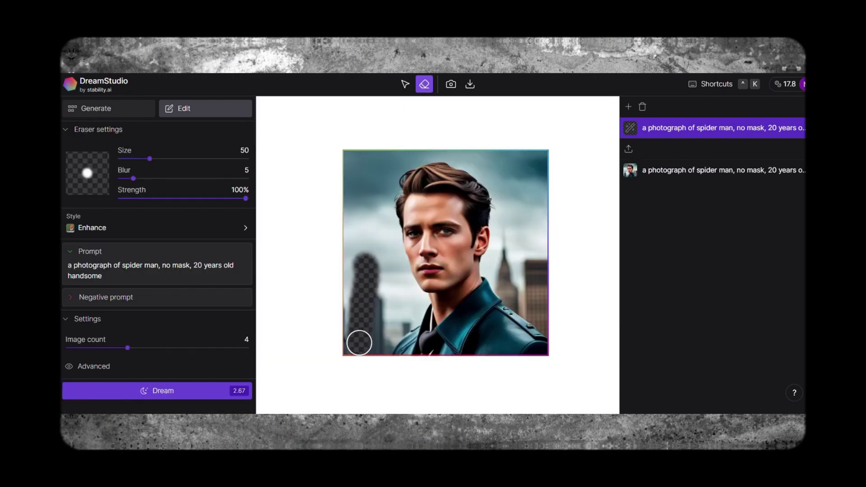
{"action": "left_click_drag", "start_coordinate": [371, 282], "coordinate": [355, 296]}
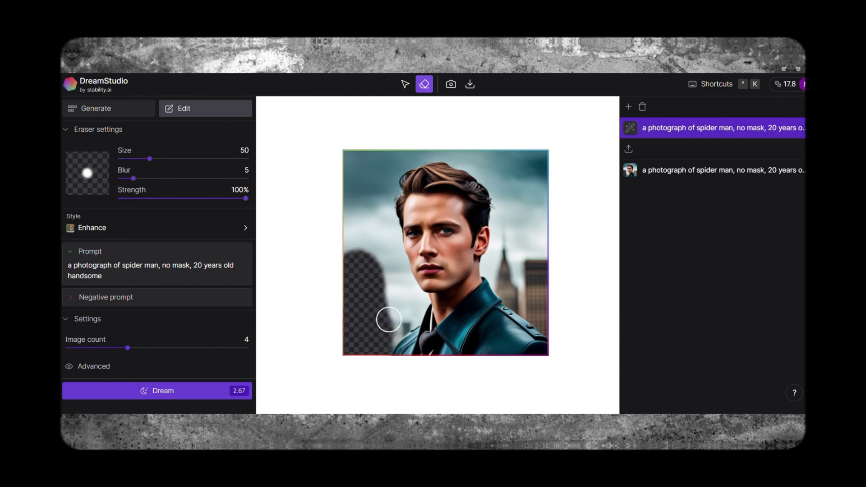
{"action": "mouse_move", "coordinate": [504, 227]}
{"action": "left_mouse_down"}
{"action": "mouse_move", "coordinate": [509, 286]}
{"action": "mouse_move", "coordinate": [536, 263]}
{"action": "mouse_move", "coordinate": [520, 291]}
{"action": "mouse_move", "coordinate": [541, 267]}
{"action": "left_mouse_up"}
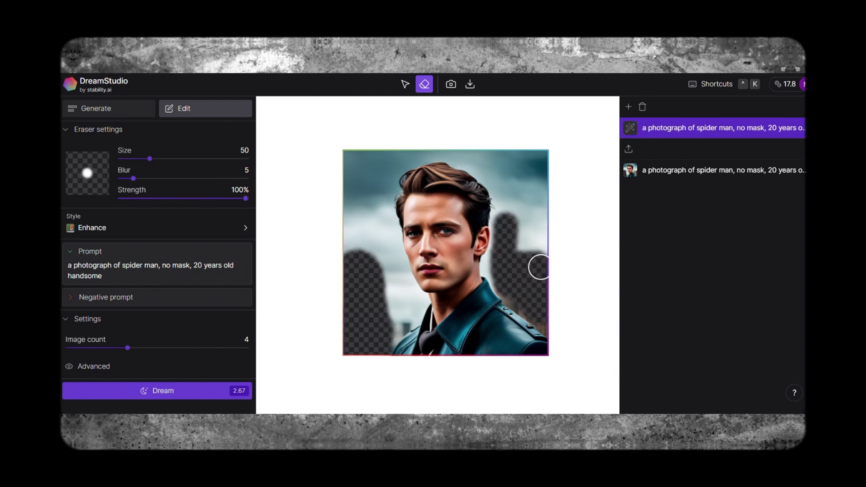
{"action": "left_click", "coordinate": [406, 84]}
{"action": "left_click", "coordinate": [471, 84]}
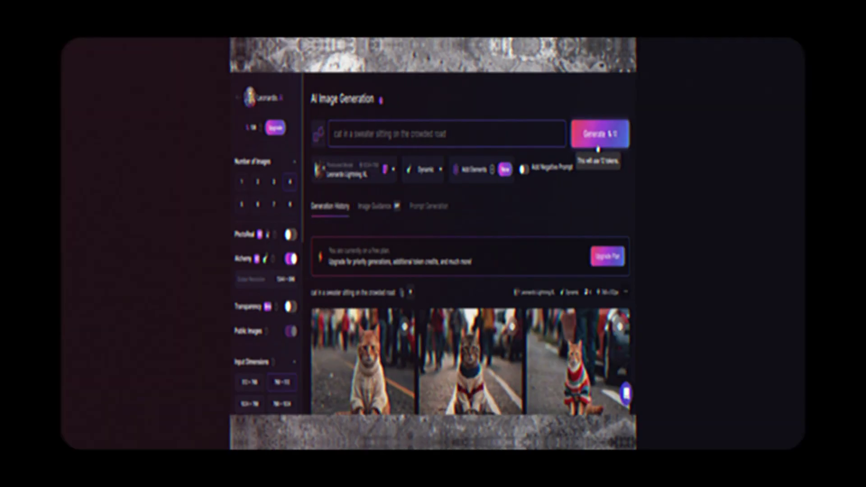
- Scroll Generation History to the four sweater-cat-on-crowded-road images
{"action": "scroll", "coordinate": [705, 194], "scroll_direction": "down", "scroll_amount": 5}
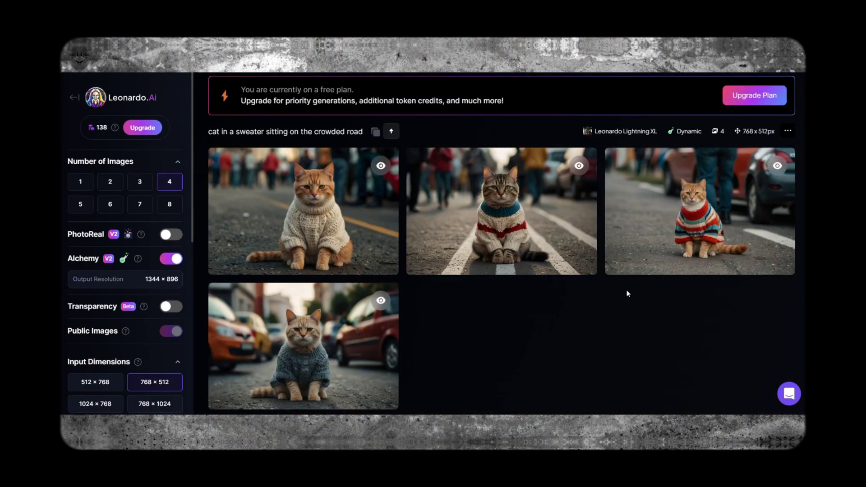
{"action": "scroll", "coordinate": [627, 294], "scroll_direction": "up", "scroll_amount": 2}
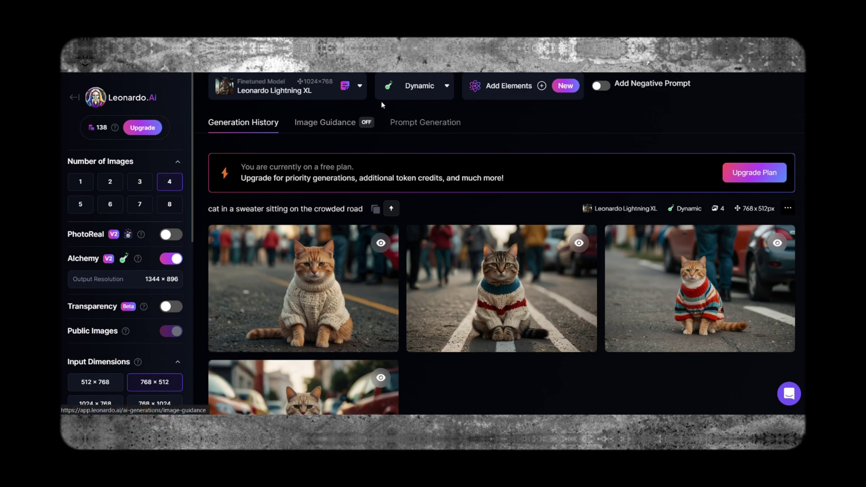
{"action": "scroll", "coordinate": [382, 105], "scroll_direction": "up", "scroll_amount": 2}
{"action": "left_click", "coordinate": [307, 153]}
{"action": "scroll", "coordinate": [293, 214], "scroll_direction": "down", "scroll_amount": 3}
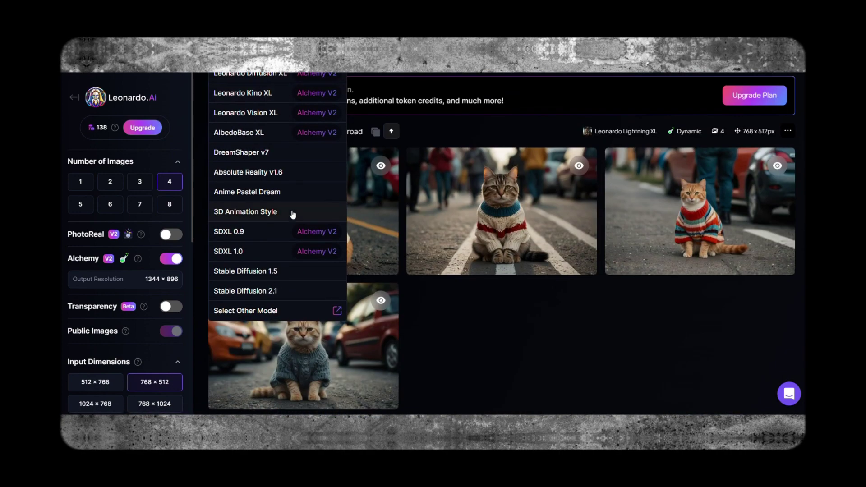
{"action": "scroll", "coordinate": [293, 214], "scroll_direction": "up", "scroll_amount": 3}
{"action": "left_click", "coordinate": [309, 175]}
{"action": "left_click", "coordinate": [416, 170]}
{"action": "scroll", "coordinate": [412, 194], "scroll_direction": "down", "scroll_amount": 1}
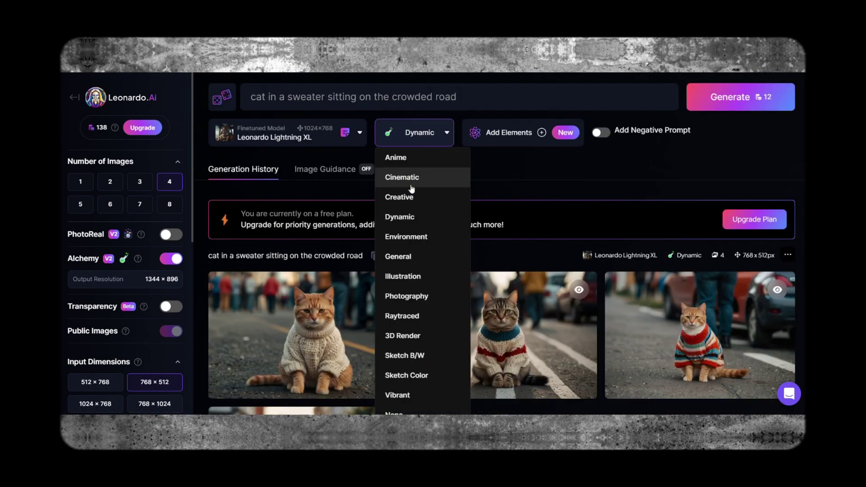
{"action": "left_click", "coordinate": [409, 226]}
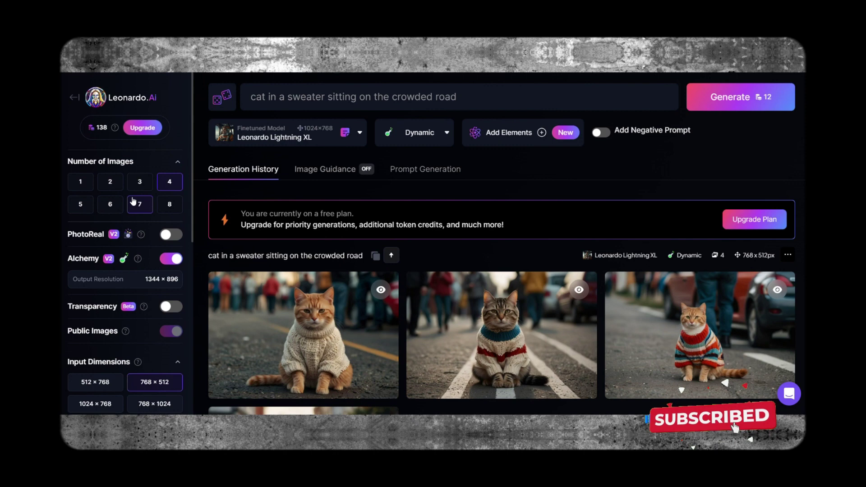
{"action": "scroll", "coordinate": [100, 267], "scroll_direction": "down", "scroll_amount": 4}
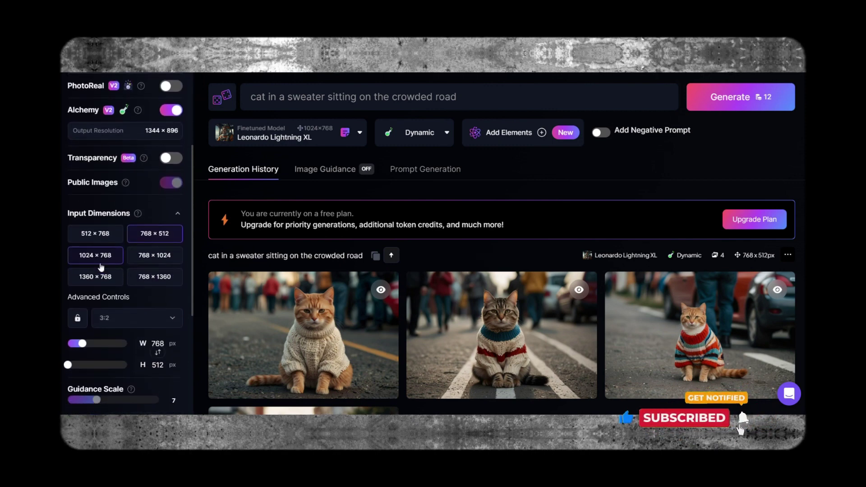
{"action": "scroll", "coordinate": [102, 384], "scroll_direction": "down", "scroll_amount": 4}
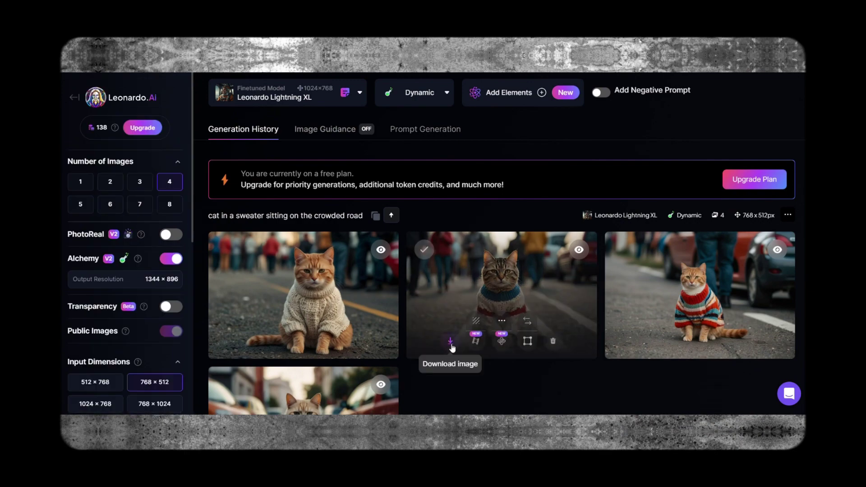
{"action": "scroll", "coordinate": [460, 295], "scroll_direction": "down", "scroll_amount": 2}
{"action": "scroll", "coordinate": [386, 259], "scroll_direction": "up", "scroll_amount": 3}
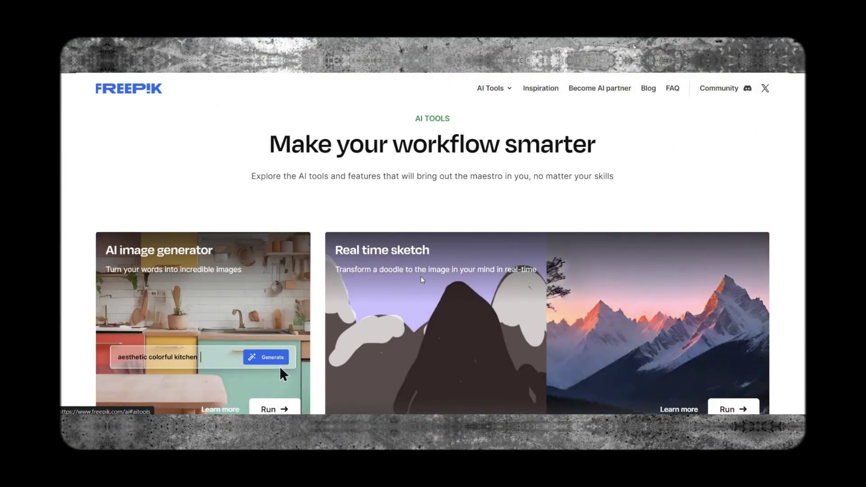
- Scroll the Freepik AI Tools page down to the Pikaso text-to-image generator
{"action": "scroll", "coordinate": [421, 277], "scroll_direction": "down", "scroll_amount": 3}
{"action": "scroll", "coordinate": [436, 266], "scroll_direction": "down", "scroll_amount": 3}
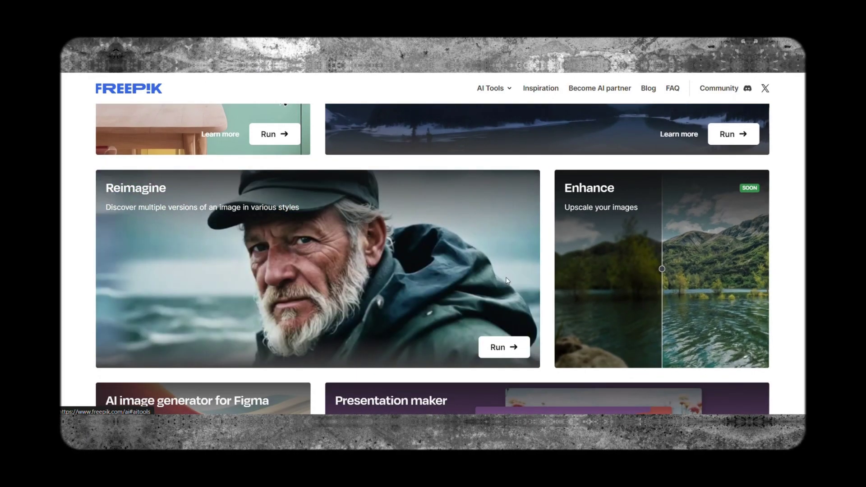
{"action": "scroll", "coordinate": [610, 287], "scroll_direction": "down", "scroll_amount": 5}
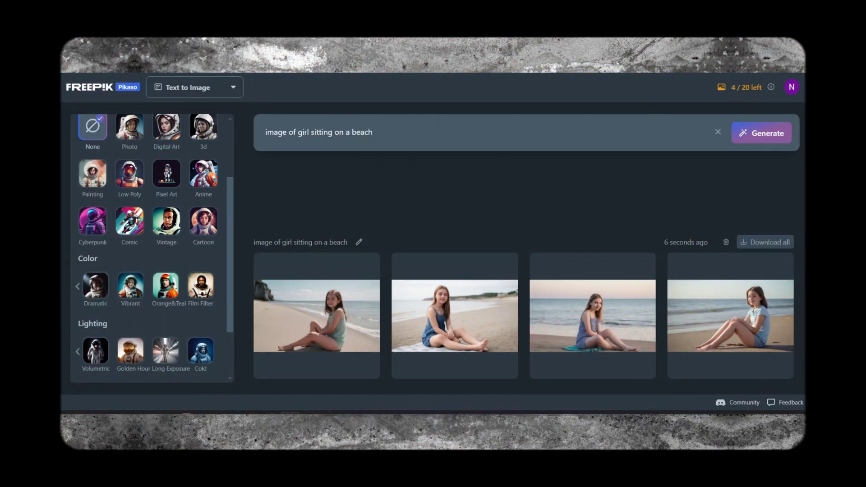
- Generate four landscape images of a girl on a beach, then browse more Color and Lighting presets
{"action": "mouse_move", "coordinate": [359, 369]}
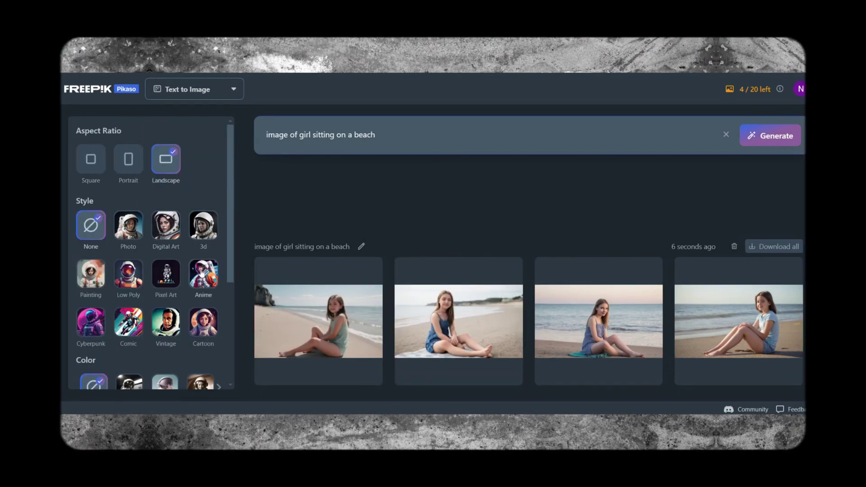
{"action": "scroll", "coordinate": [90, 331], "scroll_direction": "down", "scroll_amount": 2}
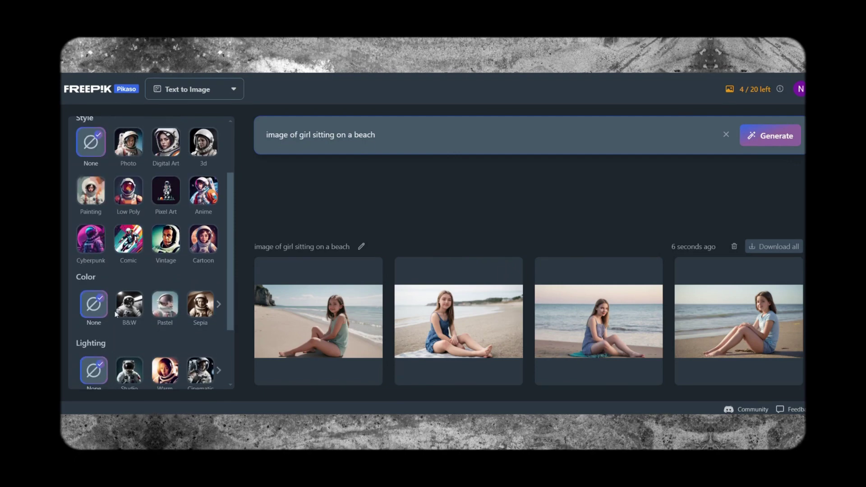
{"action": "left_click", "coordinate": [218, 304]}
{"action": "scroll", "coordinate": [132, 341], "scroll_direction": "down", "scroll_amount": 1}
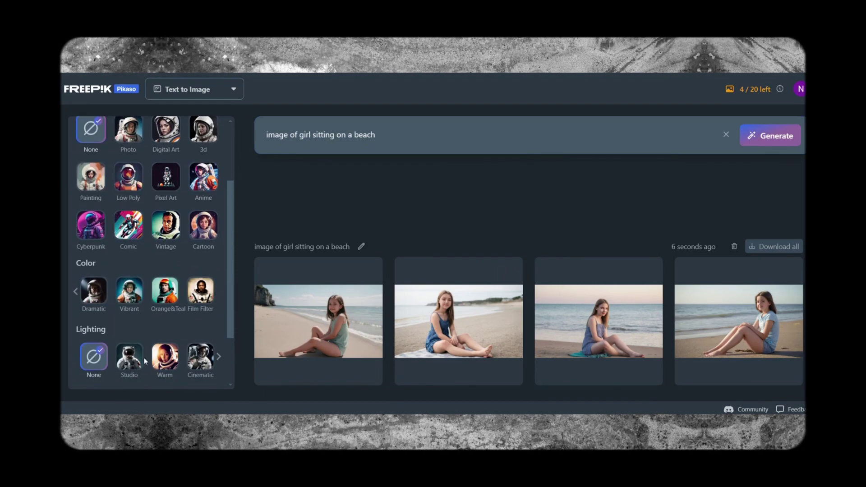
{"action": "left_click", "coordinate": [219, 358]}
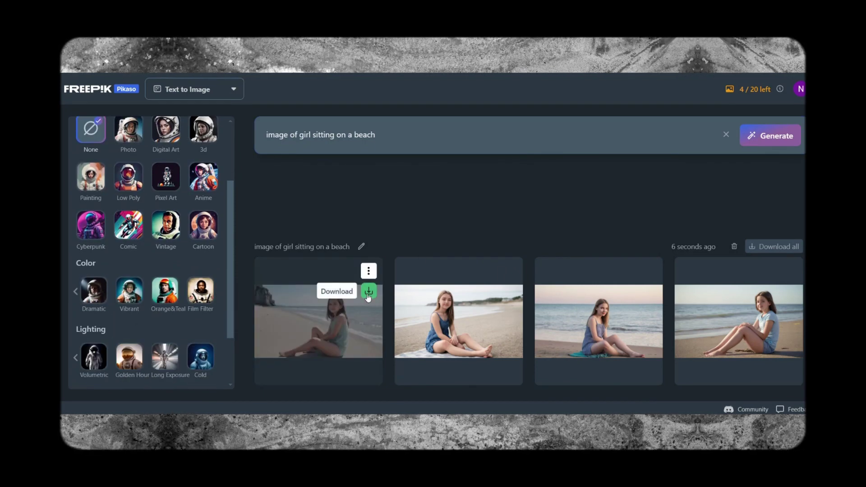